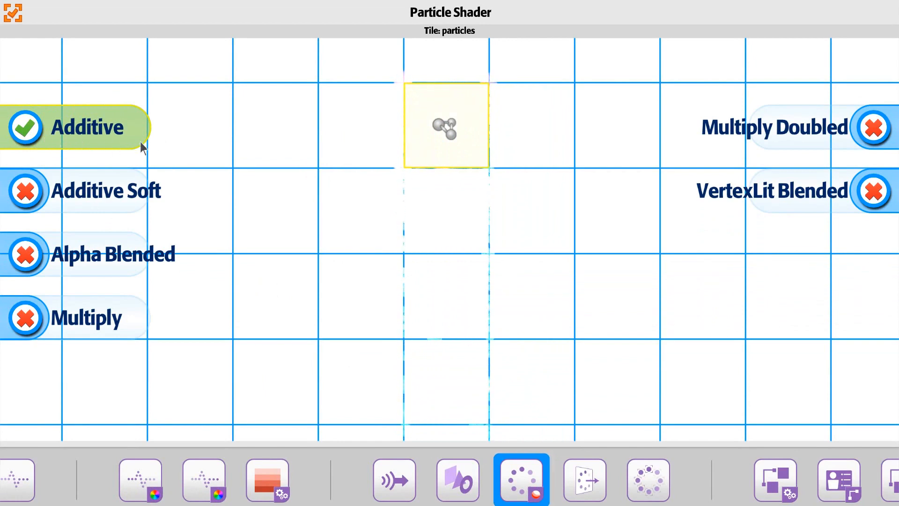
Leave the particle shader settings and place a Gradient Sky tile on the empty grid beside the particle emitter
click(15, 19)
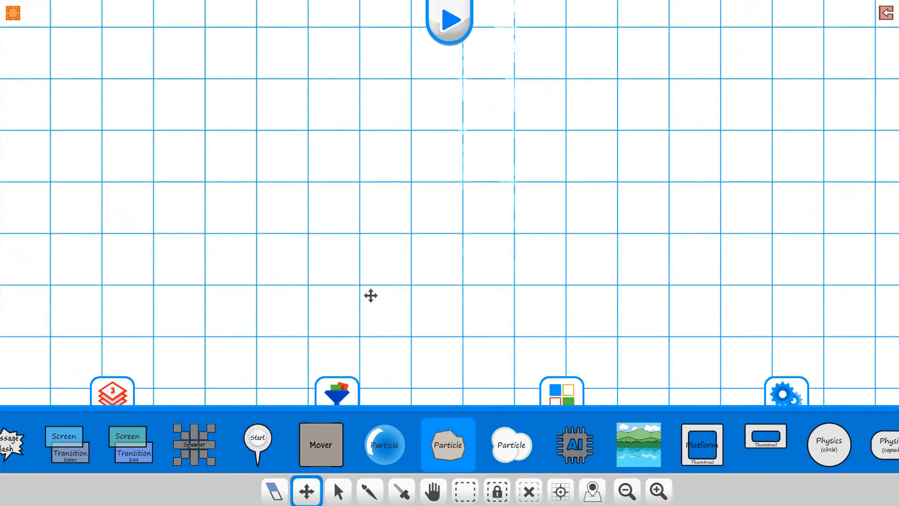
drag(331, 114, 415, 231)
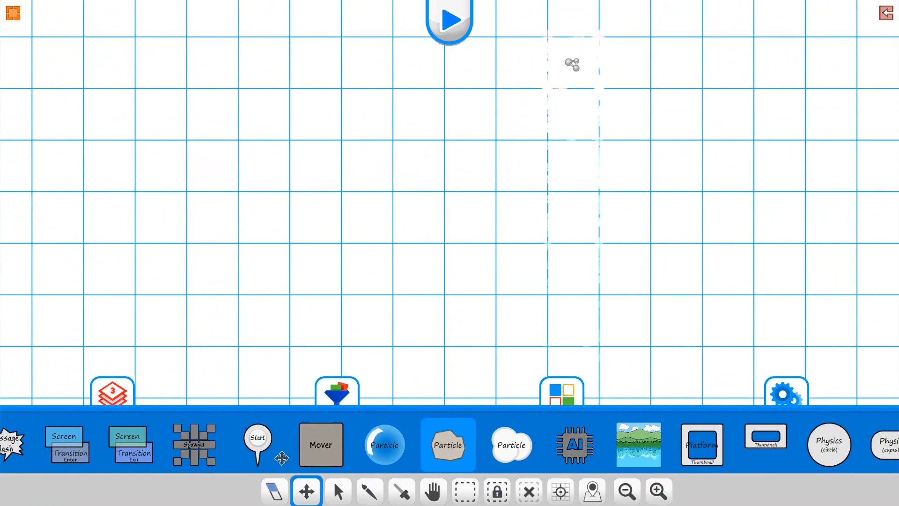
drag(171, 456, 431, 454)
drag(235, 454, 623, 451)
drag(377, 452, 542, 454)
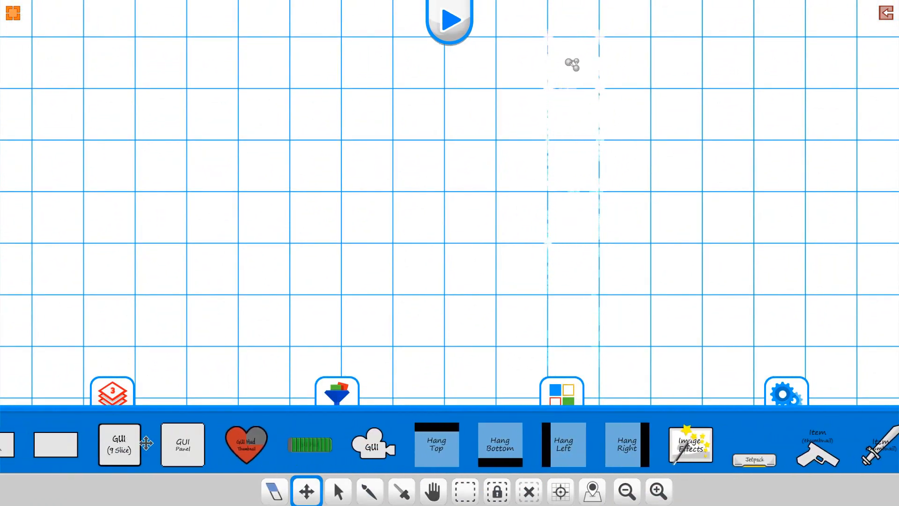
drag(147, 443, 670, 444)
click(409, 448)
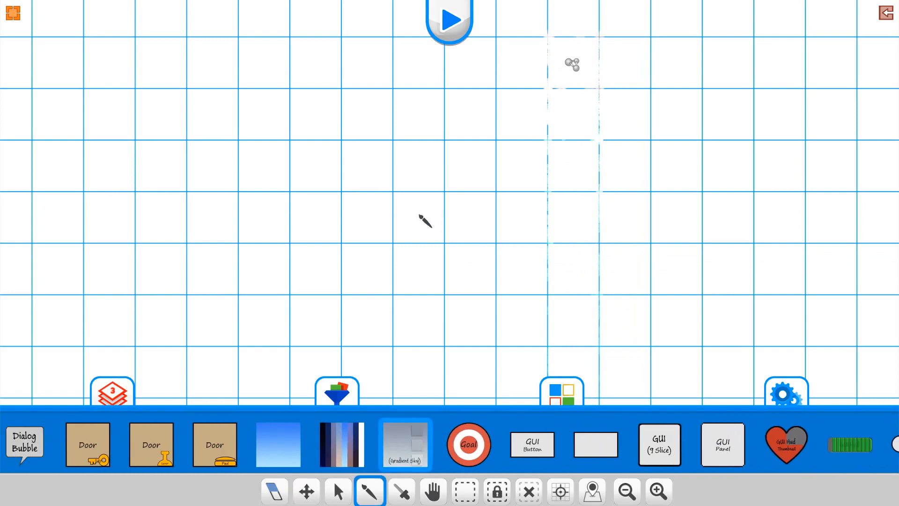
click(322, 176)
Enable Fullscreen (Editor) in the sky tile's Gradient Settings, and return to the level
right_click(314, 181)
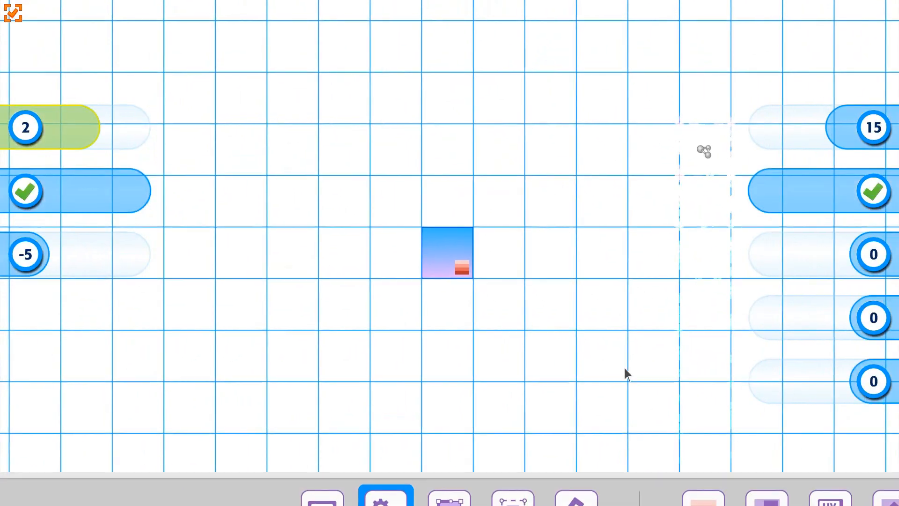
click(616, 477)
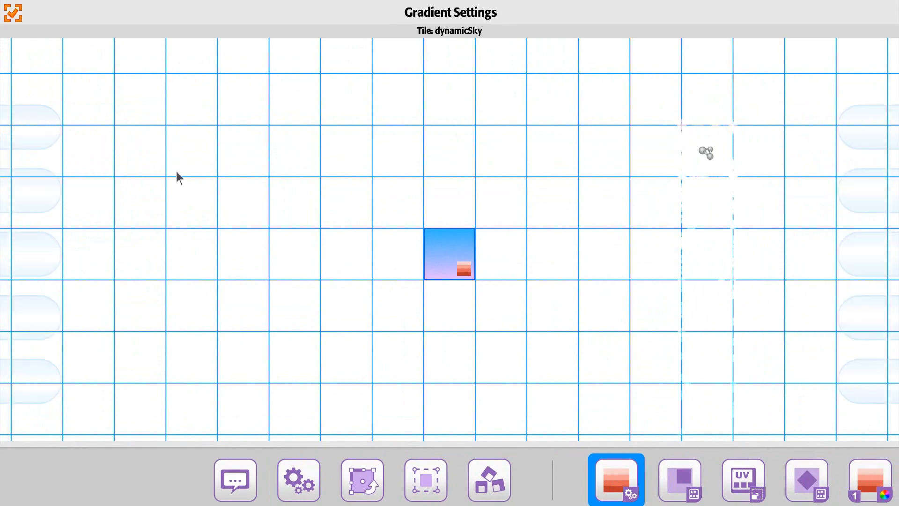
click(23, 128)
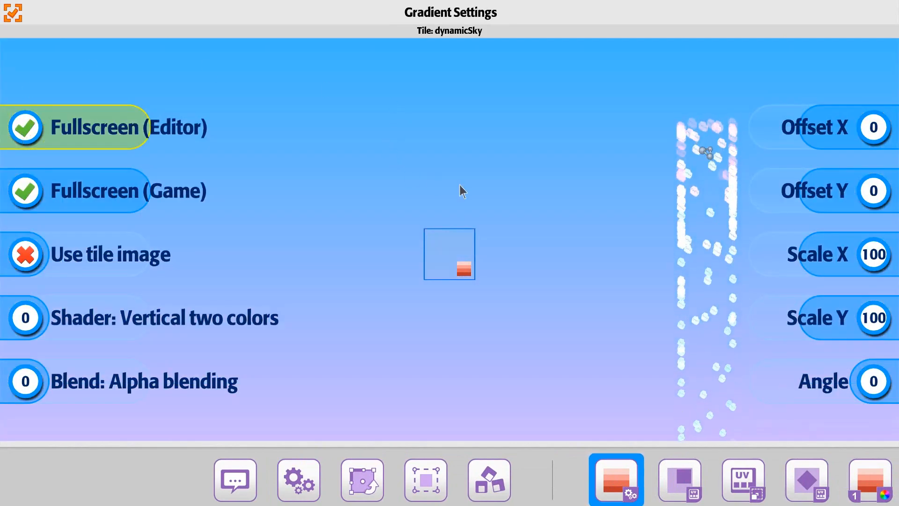
click(20, 20)
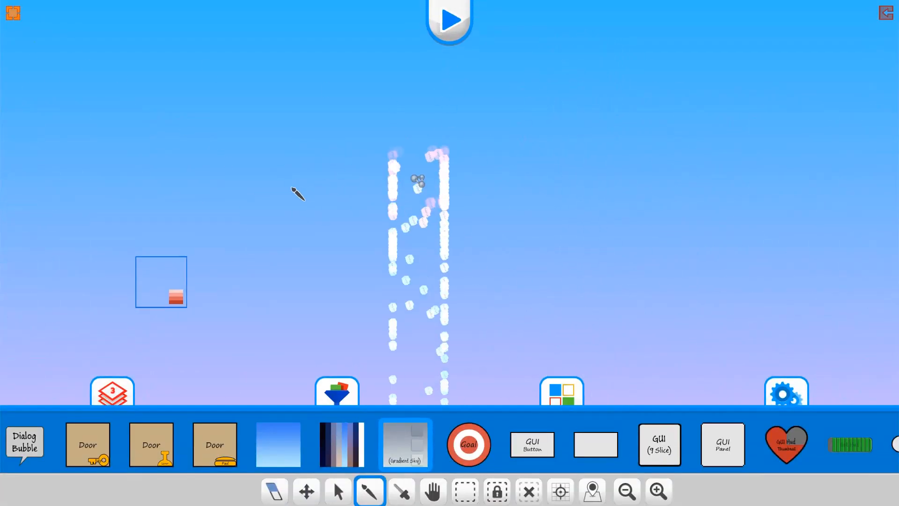
Open the Particle Shader settings of the particles tile
scroll(430, 223, up, 3)
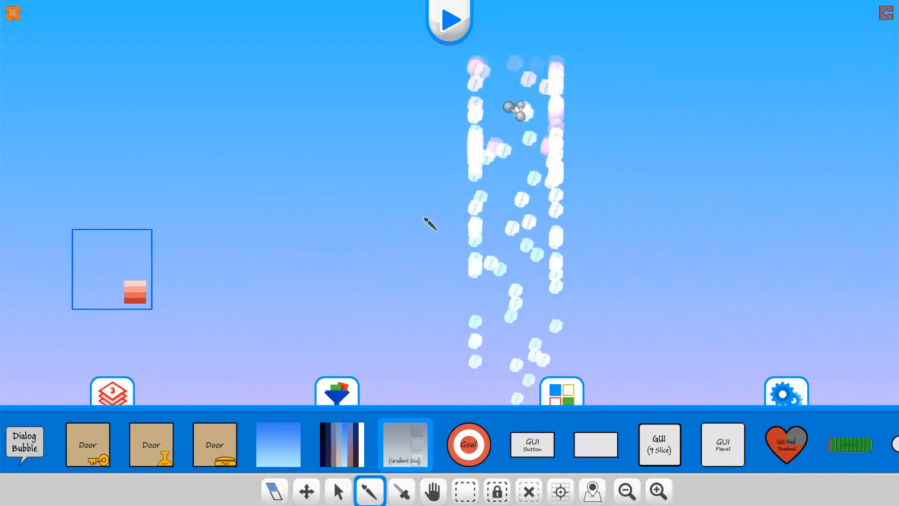
middle_drag(376, 144, 439, 151)
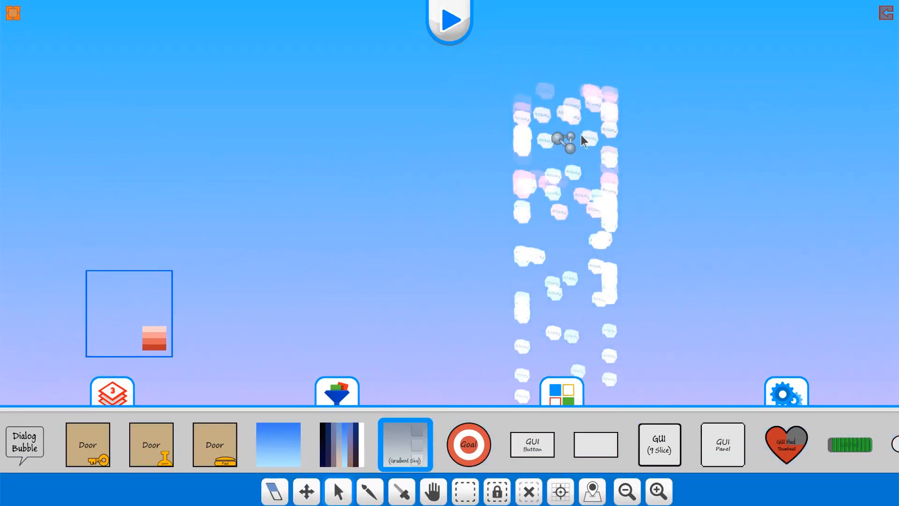
click(570, 150)
click(569, 150)
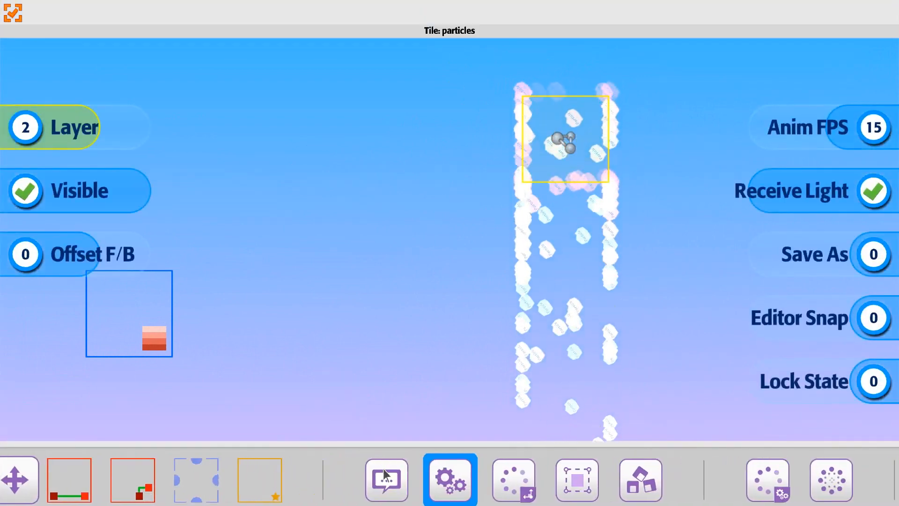
drag(558, 487, 316, 488)
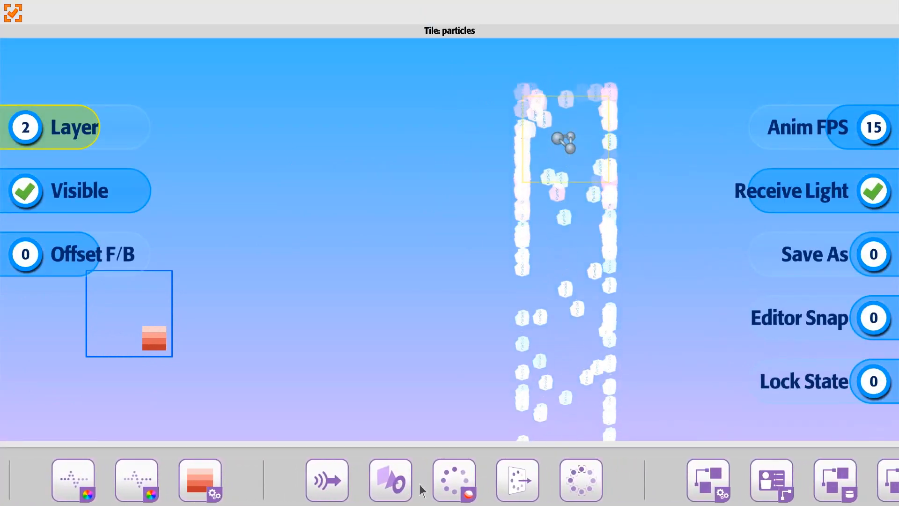
click(455, 482)
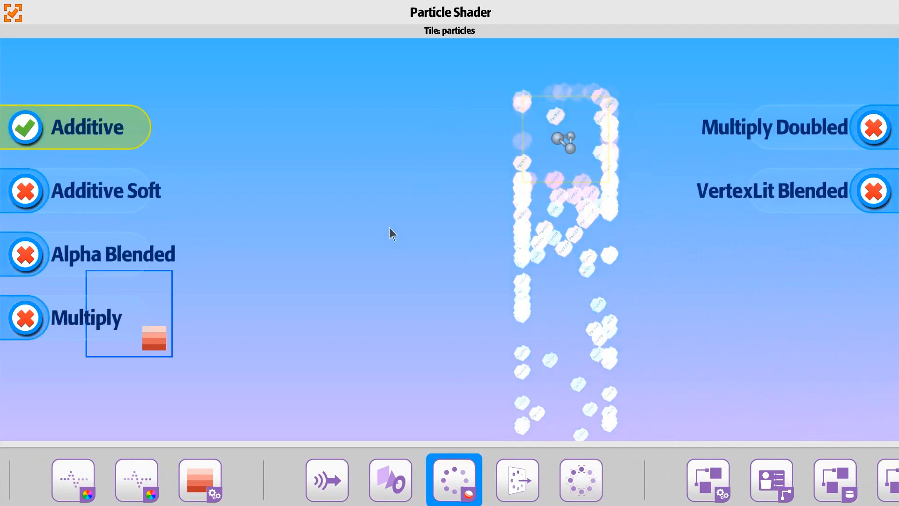
Try the Additive Soft, Alpha Blended, Multiply, Multiply Doubled and VertexLit Blended shaders on the particles, ending back on Additive
key(2)
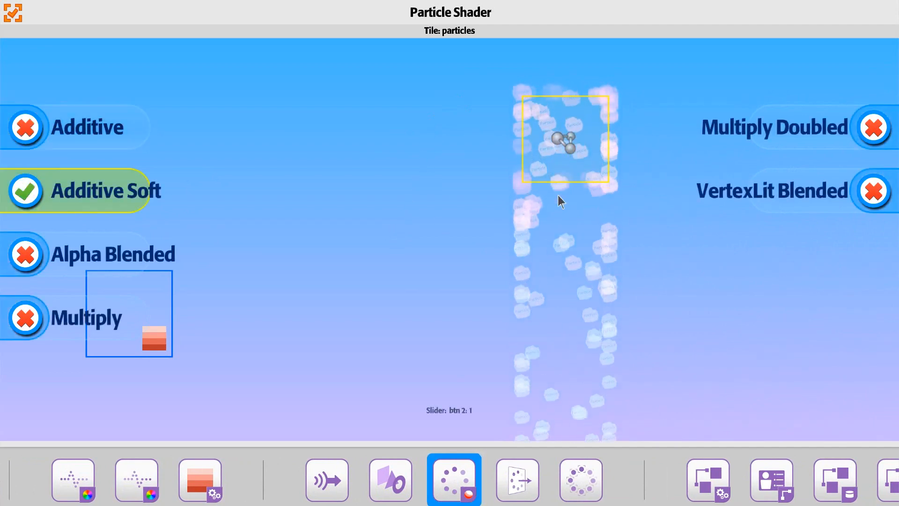
key(3)
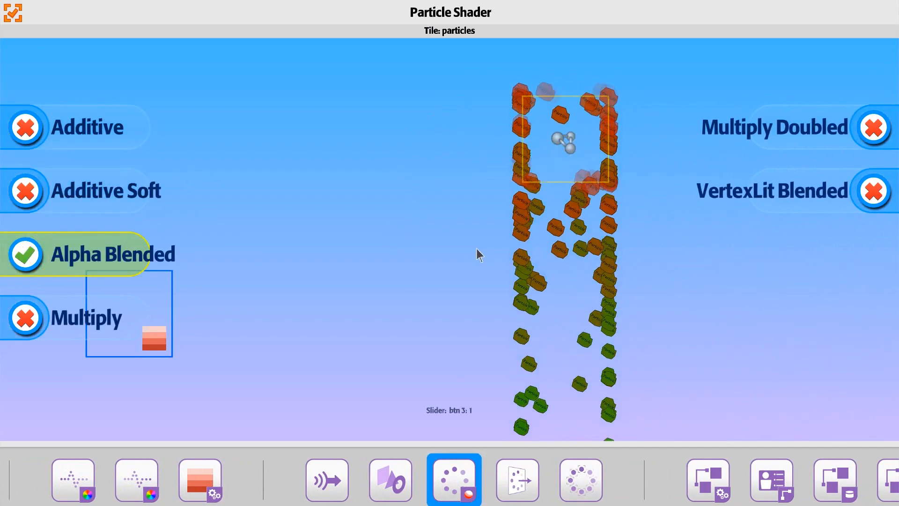
key(4)
key(7)
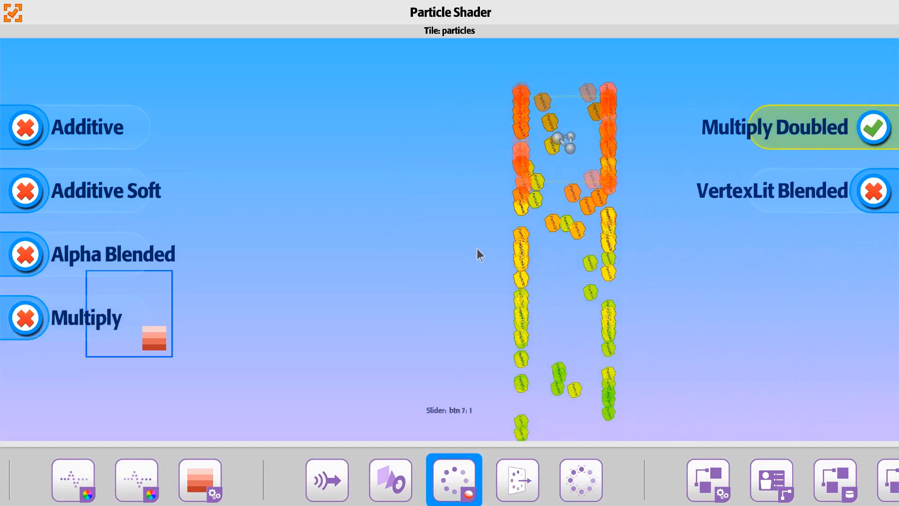
key(8)
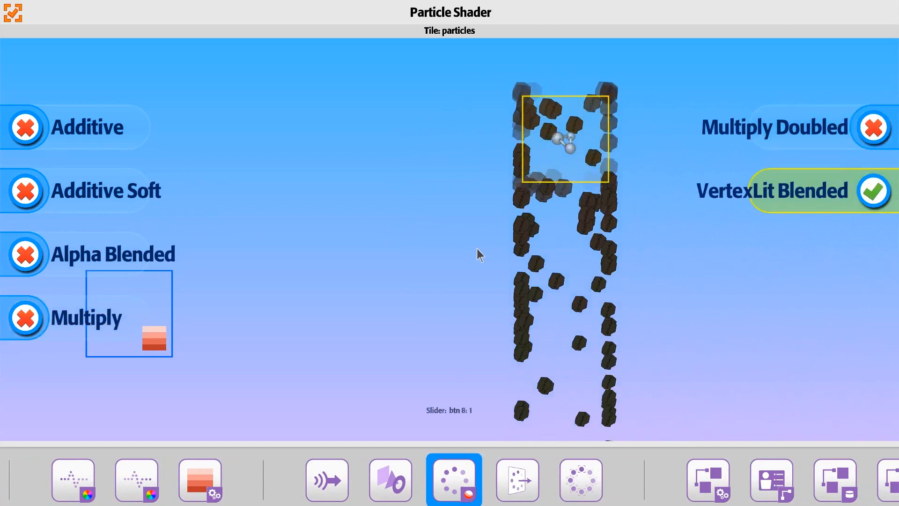
key(1)
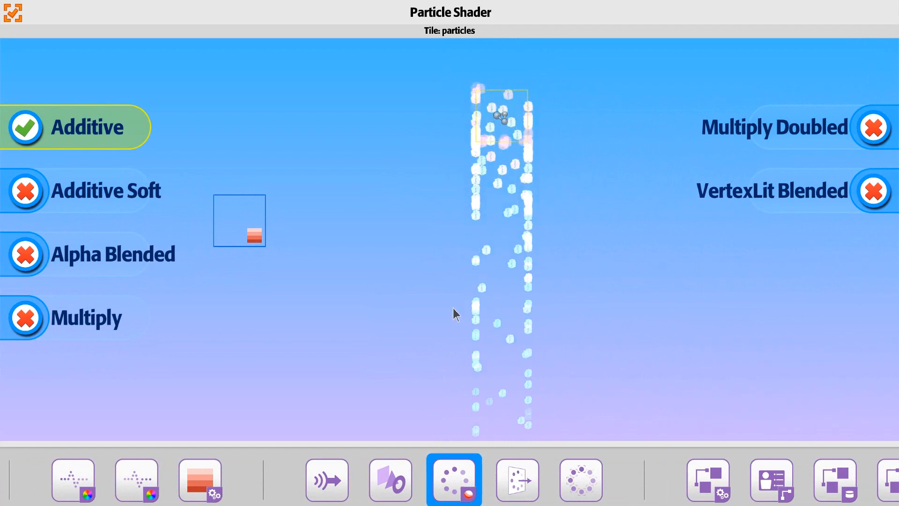
Turn on Stretch Billboard in the Particle Billboard settings and try Length Scale values of 89 and 200
click(517, 480)
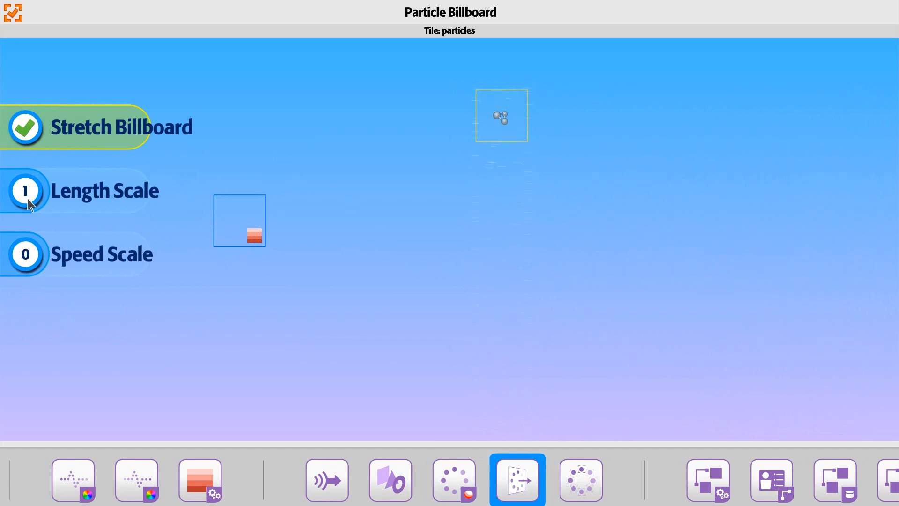
mouse_move(29, 198)
mouse_down()
mouse_move(144, 193)
mouse_move(69, 204)
mouse_up()
drag(378, 139, 383, 221)
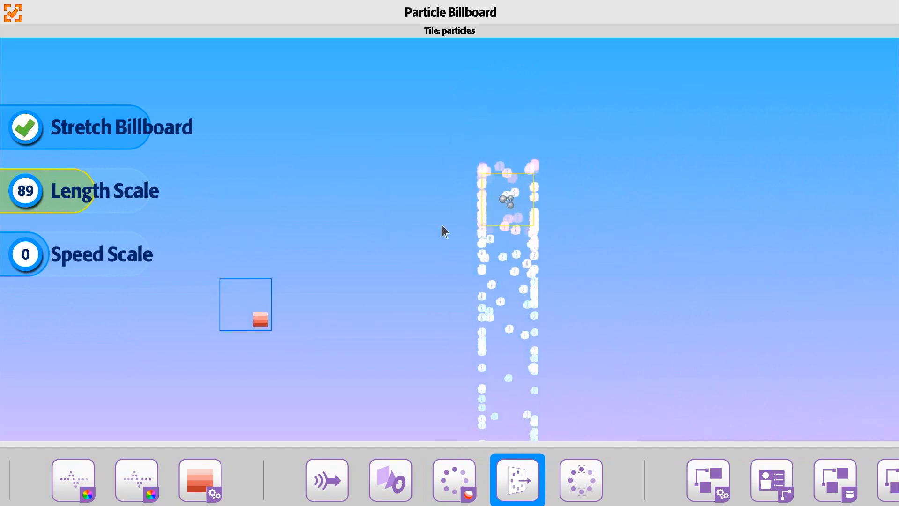
scroll(442, 225, up, 3)
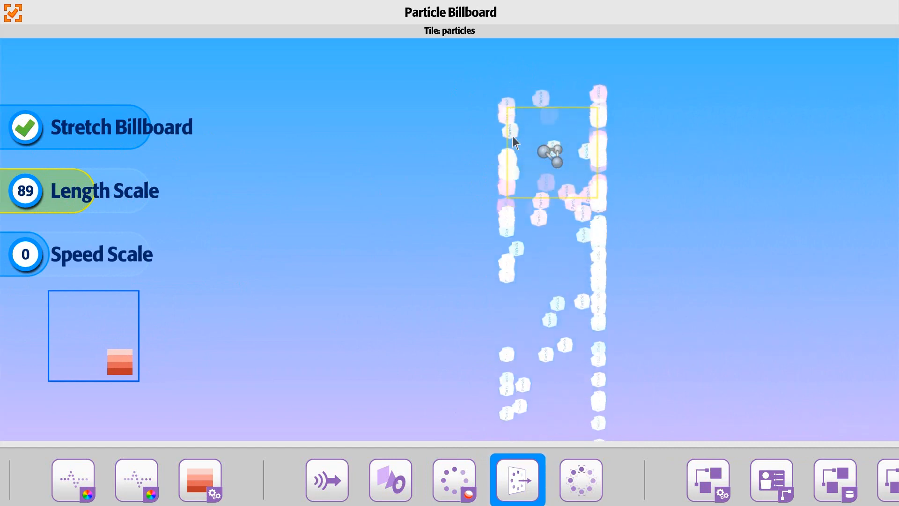
drag(74, 205, 144, 203)
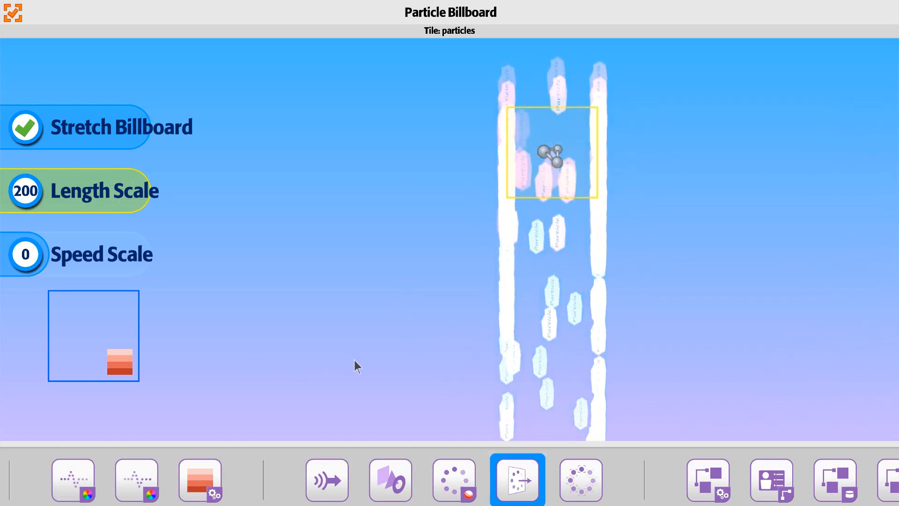
Set the particle billboard's Length Scale to 0 and its Speed Scale to 23
drag(32, 157, 31, 232)
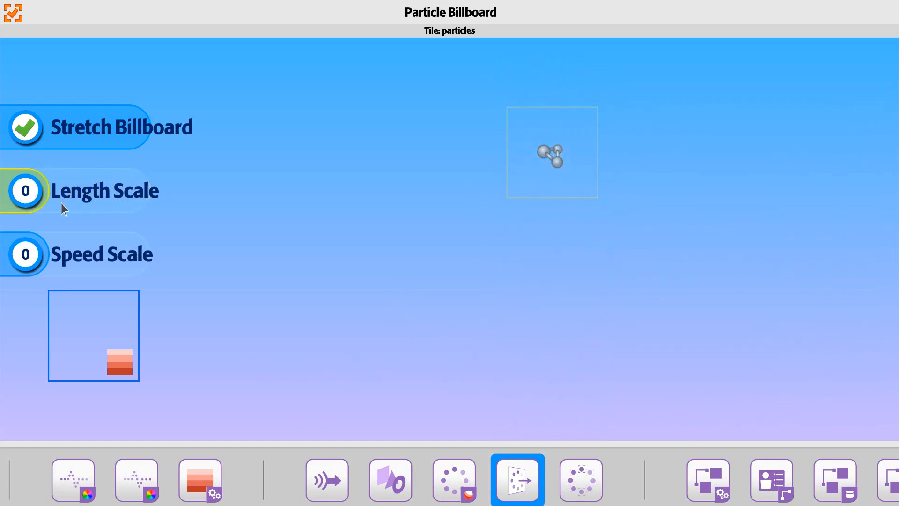
drag(32, 265, 57, 263)
drag(434, 133, 419, 164)
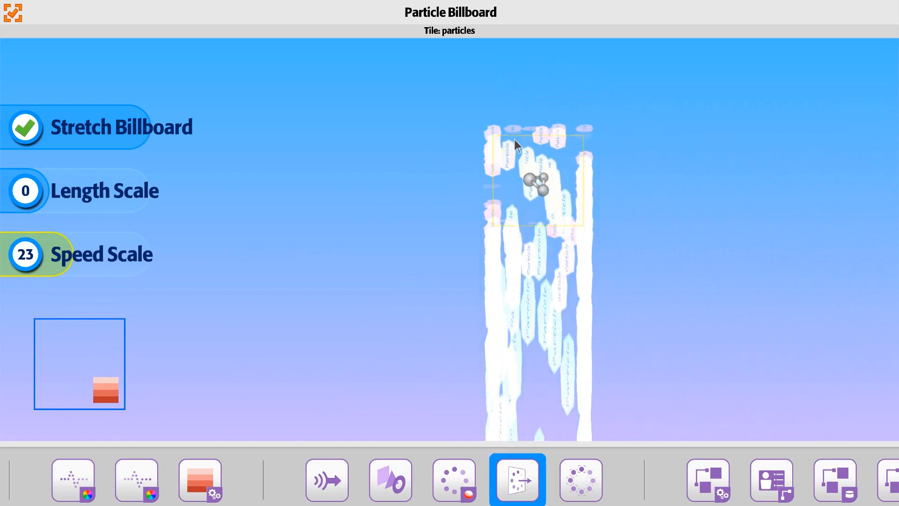
Inspect the speed-stretched particles along their fall and turn off Stretch Billboard
scroll(465, 357, down, 3)
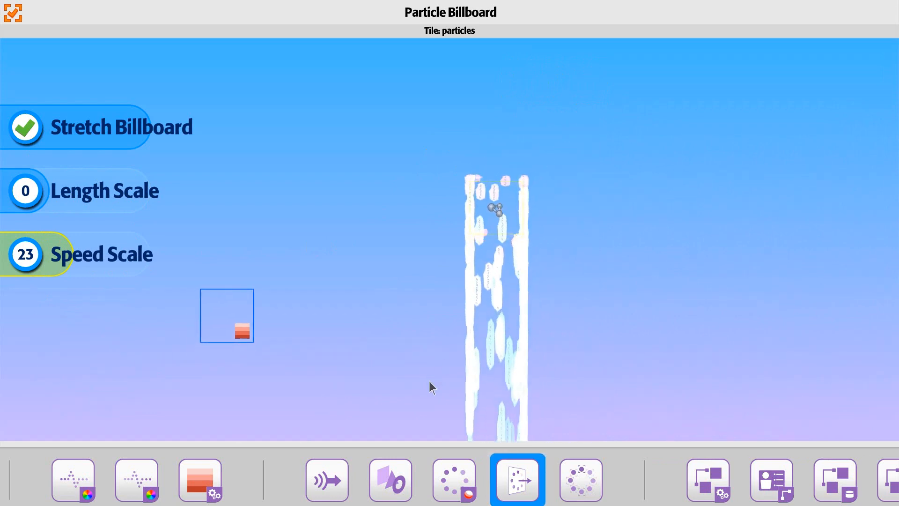
drag(414, 382, 409, 233)
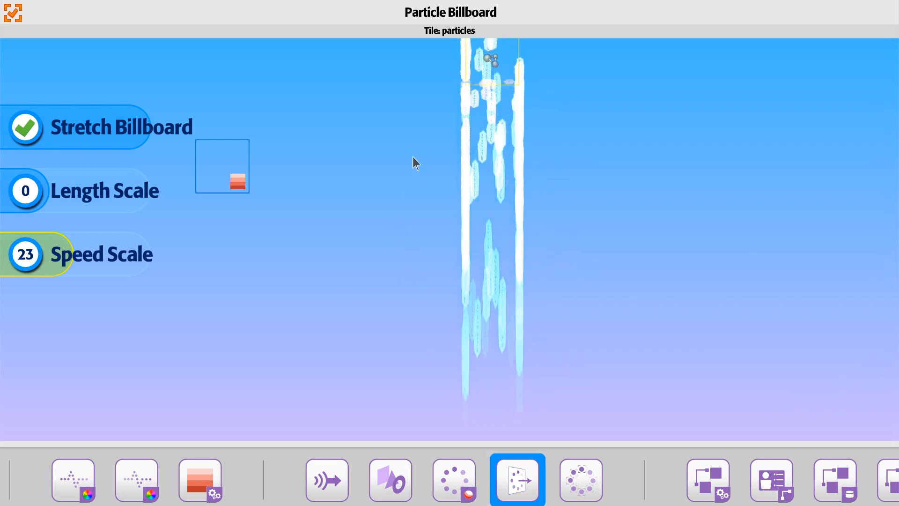
drag(380, 114, 384, 193)
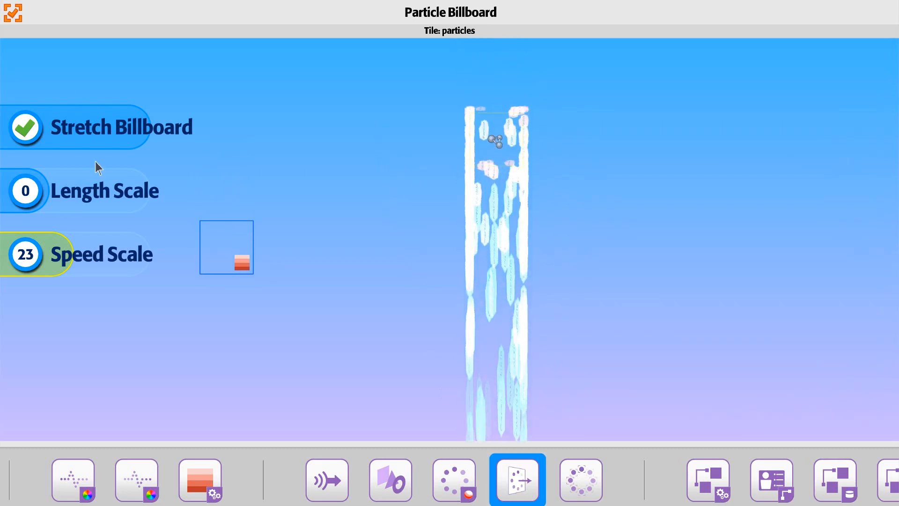
click(29, 140)
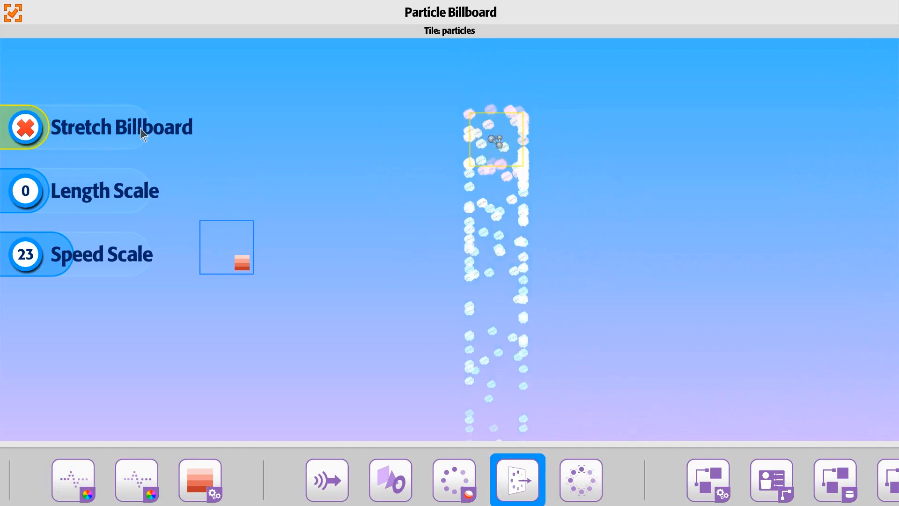
mouse_move(411, 150)
mouse_down()
mouse_move(411, 179)
mouse_move(413, 157)
mouse_up()
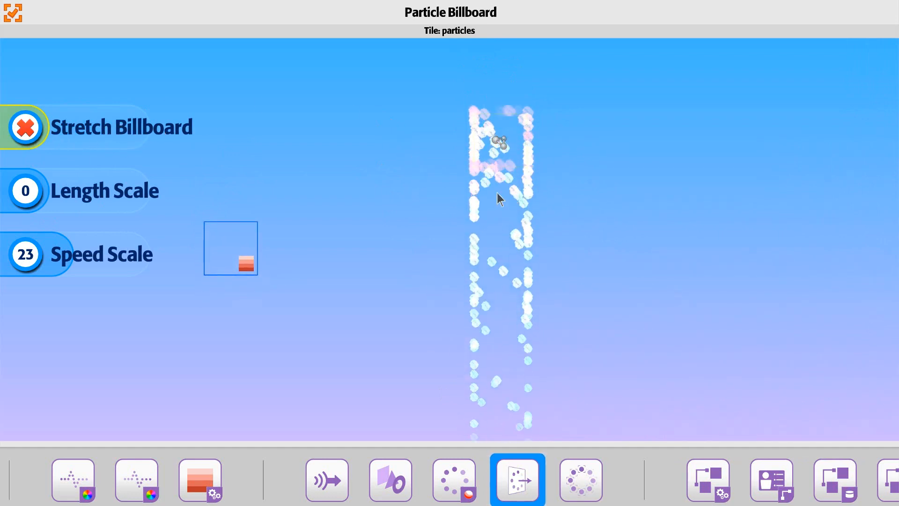
click(505, 158)
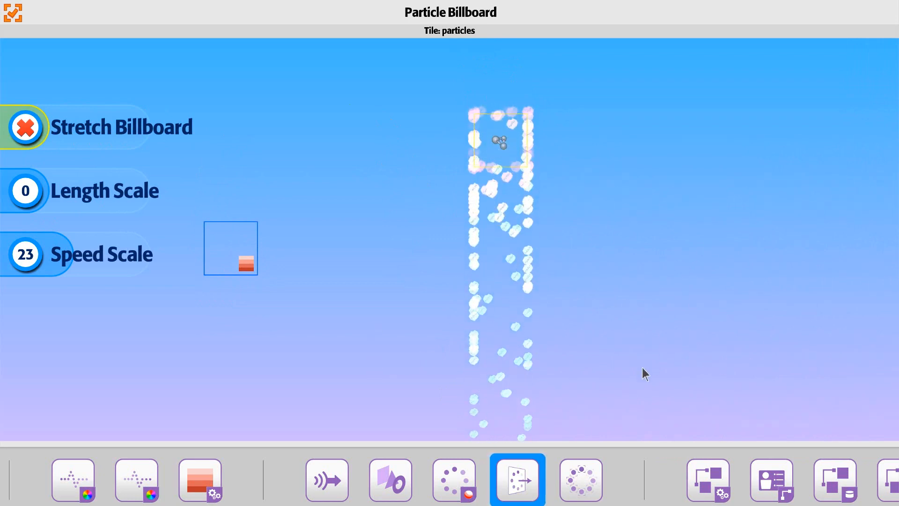
Enable collision in the Particle Collision settings of the particles tile
click(586, 485)
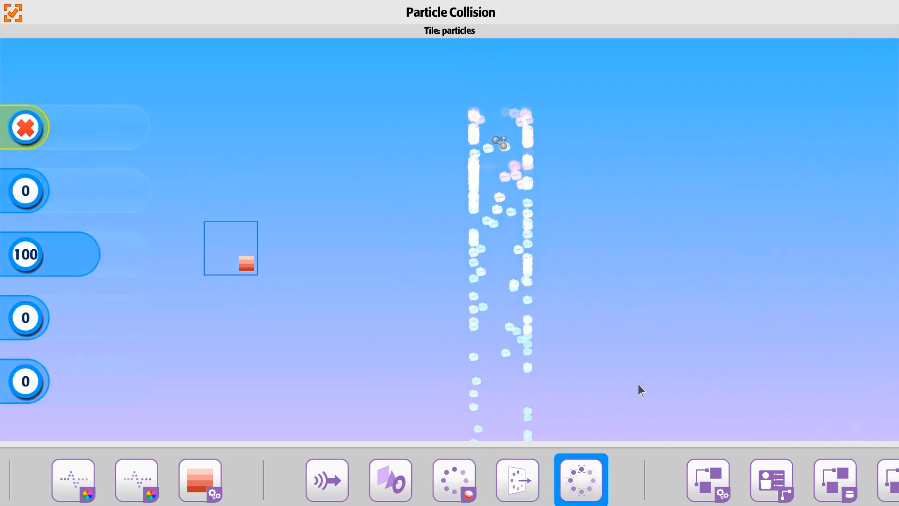
click(36, 131)
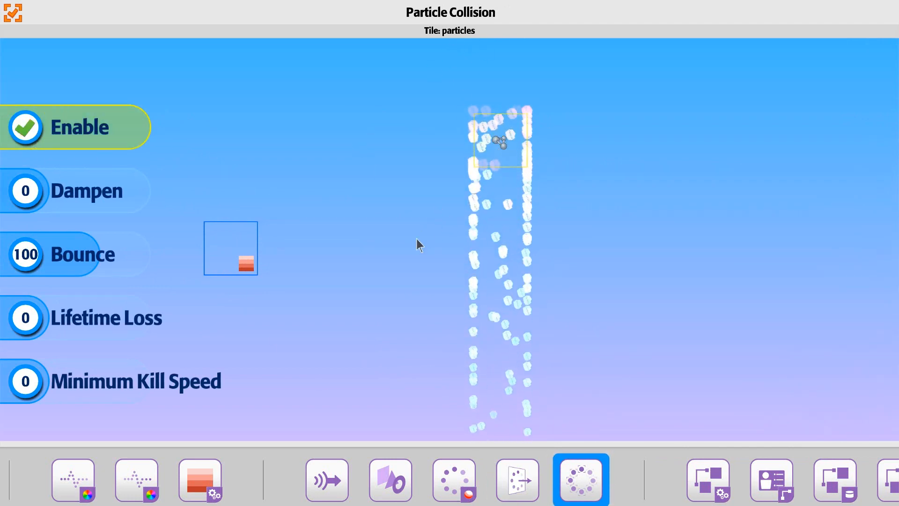
drag(408, 270, 407, 230)
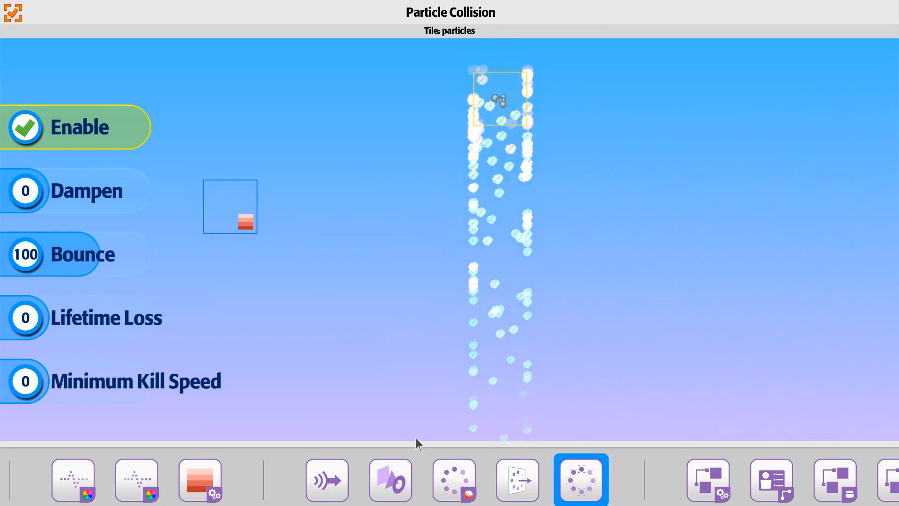
Close the particle settings and place a Block tile in the open sky between the gradient tile and the particle stream
click(16, 16)
drag(136, 430, 806, 447)
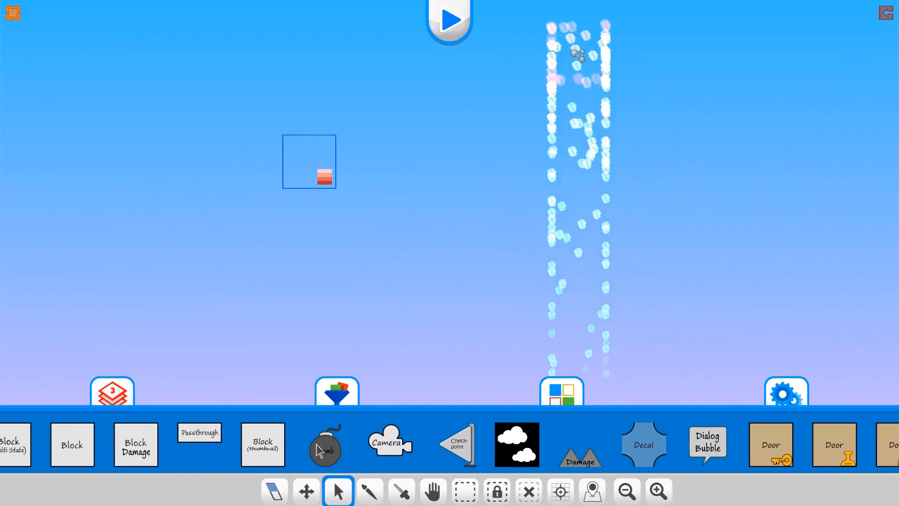
drag(150, 455, 399, 452)
click(325, 445)
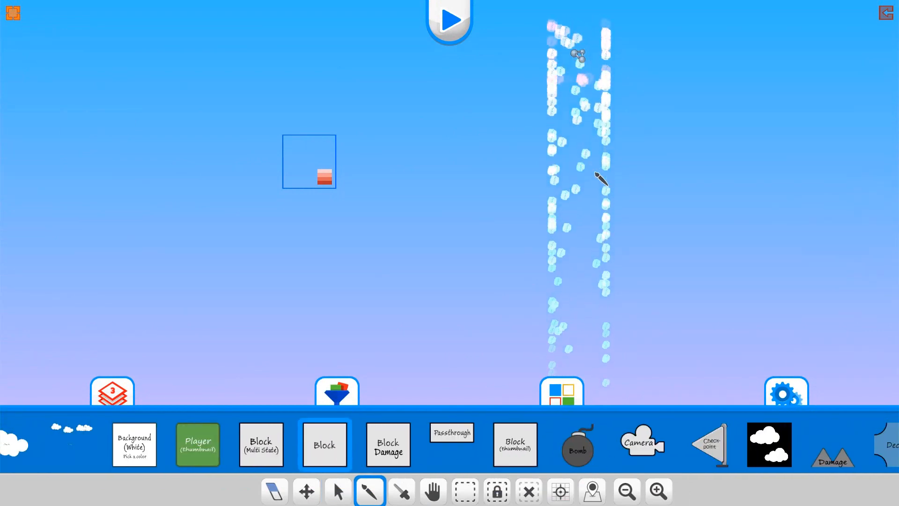
click(414, 224)
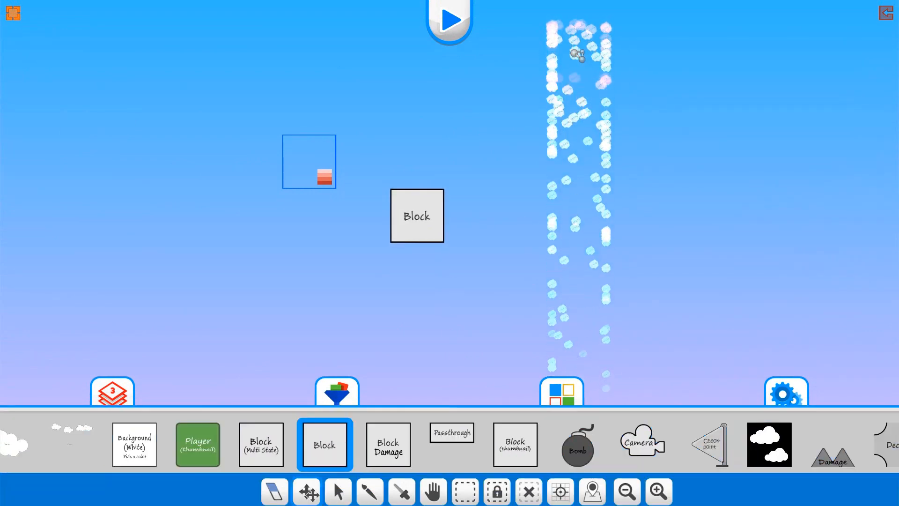
Try the block directly beneath the particle emitter to test the collisions, and move it back out of the stream
drag(431, 212, 612, 117)
middle_drag(637, 131, 626, 274)
scroll(553, 211, up, 3)
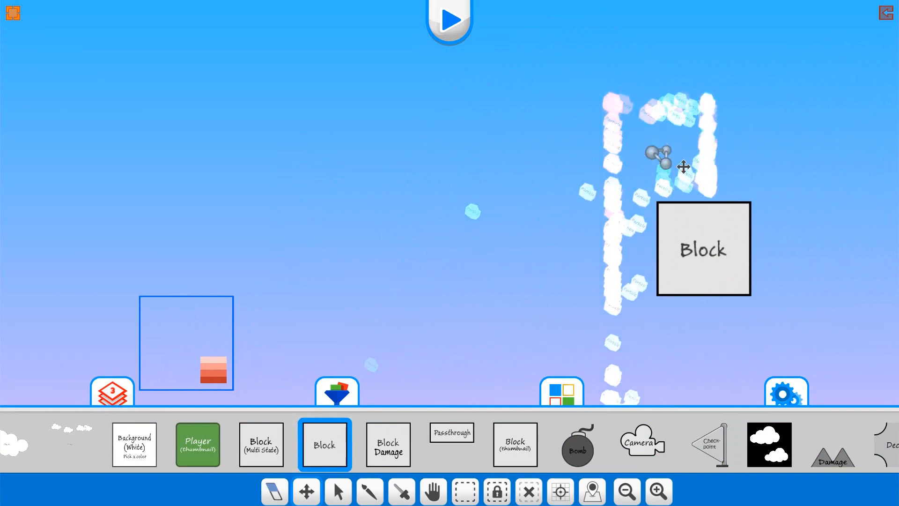
drag(716, 233, 500, 307)
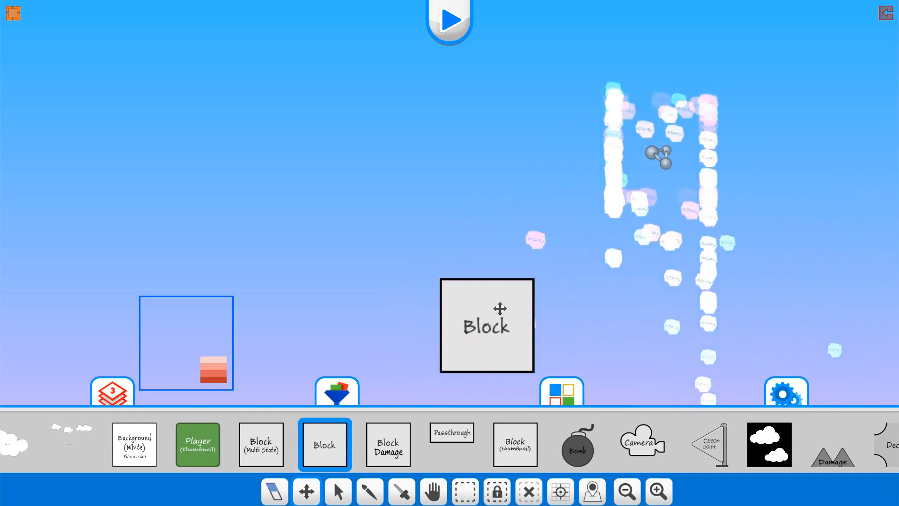
scroll(552, 297, down, 3)
drag(552, 298, 504, 182)
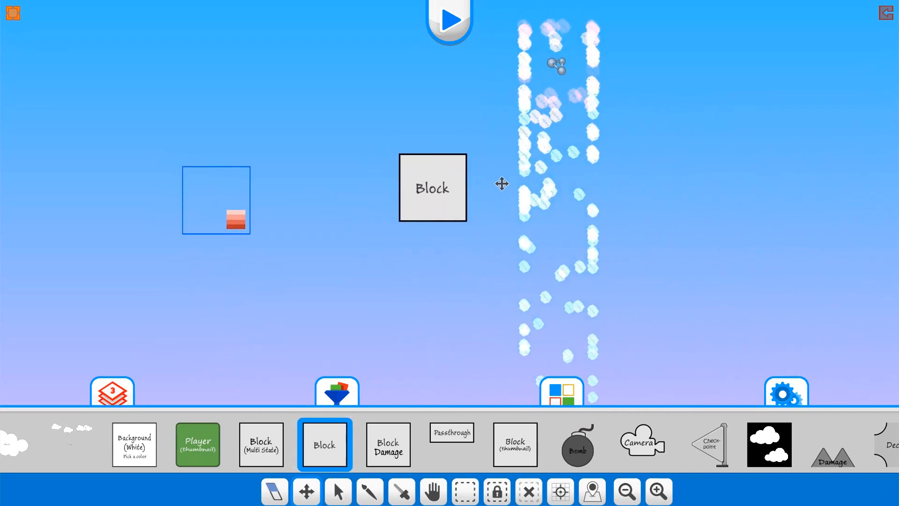
Reposition the block well below the emitter, under the left edge of the falling particle stream
drag(435, 216, 677, 303)
drag(691, 269, 419, 287)
middle_drag(419, 287, 342, 217)
scroll(354, 225, down, 2)
drag(374, 250, 452, 334)
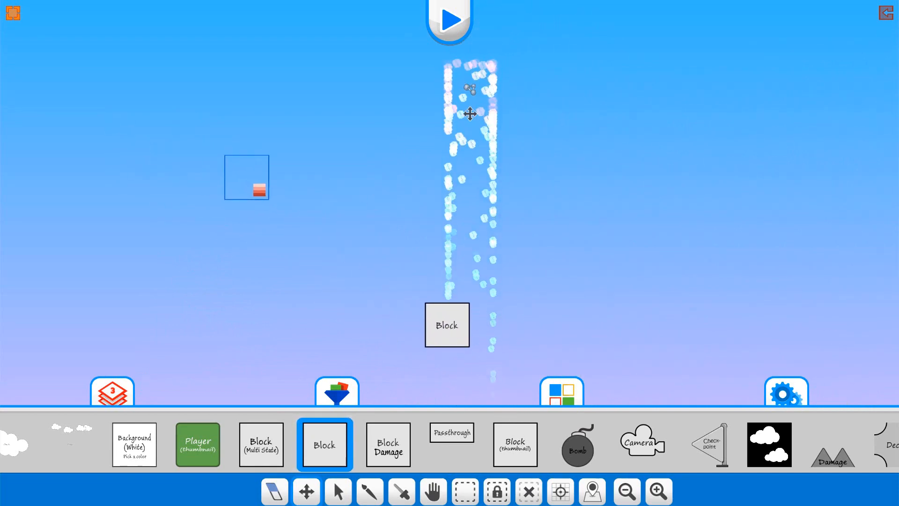
Open the particles tile's Particle Collision settings, try a Dampen value of 84 and reset it to 0
click(471, 91)
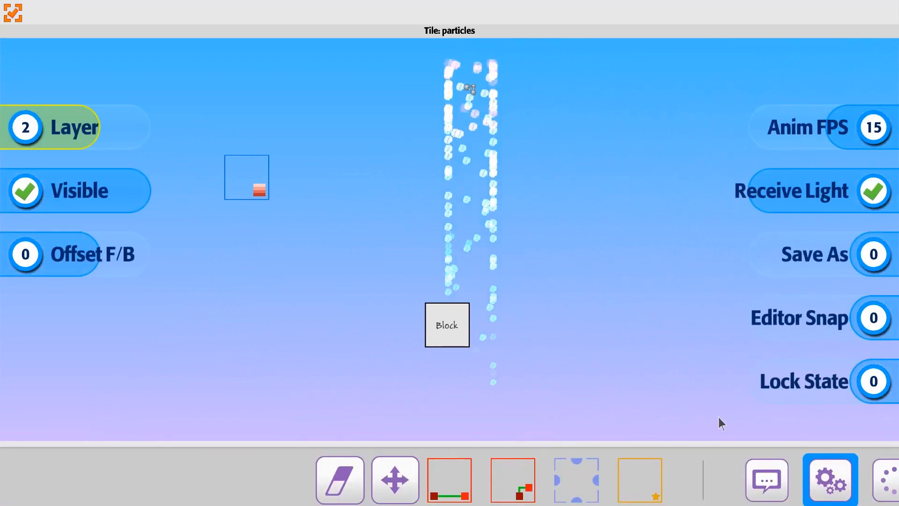
drag(449, 480, 276, 483)
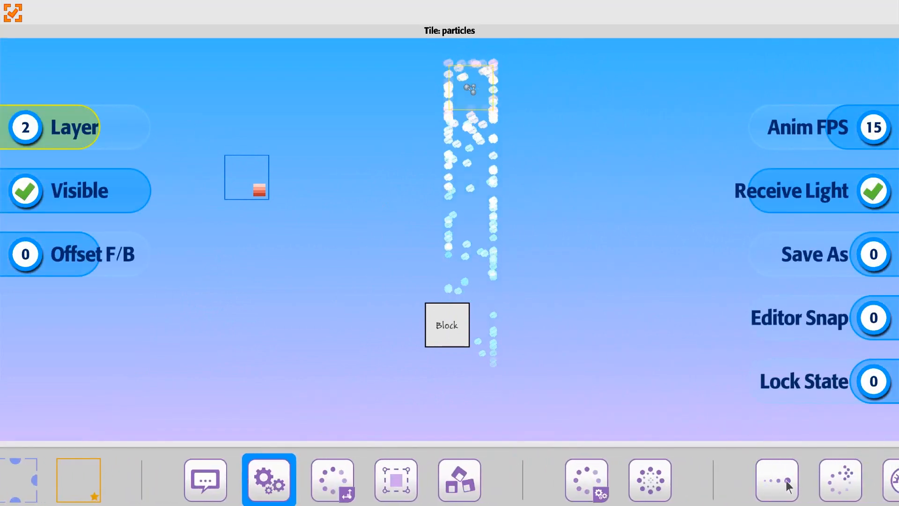
drag(789, 487, 256, 495)
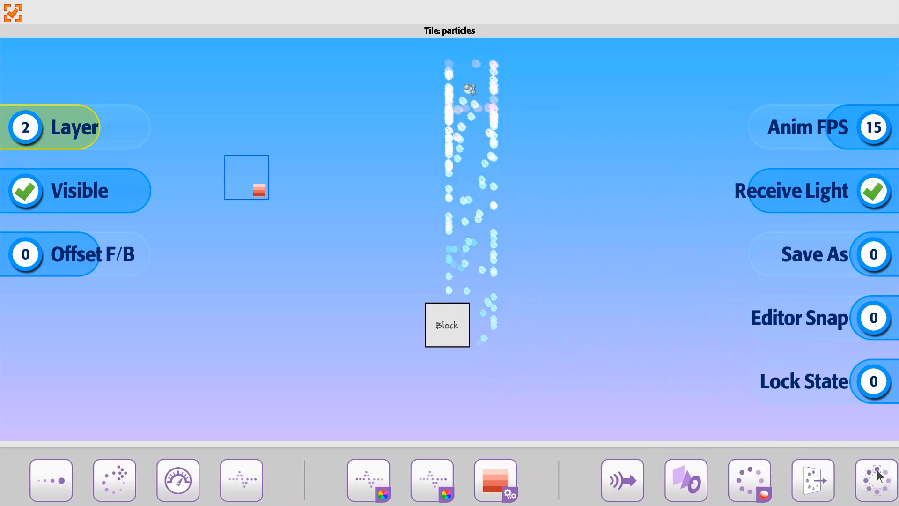
click(877, 479)
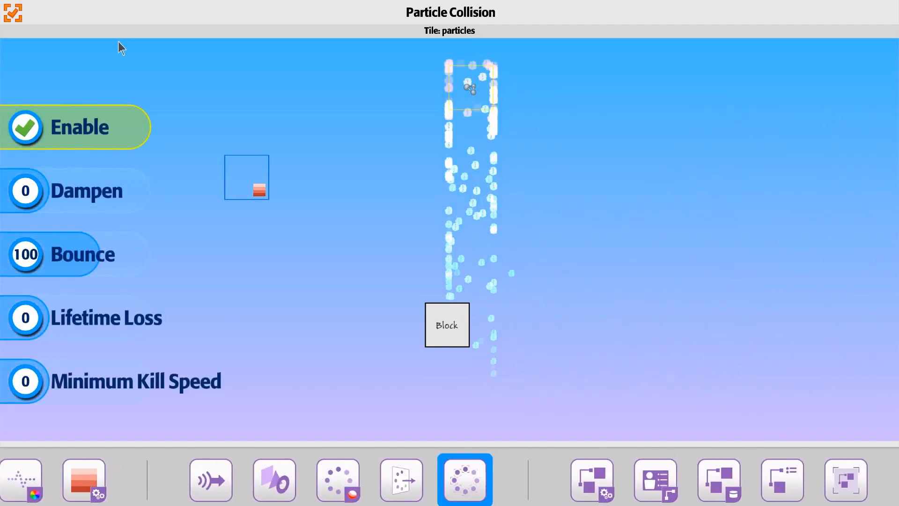
drag(34, 204, 102, 204)
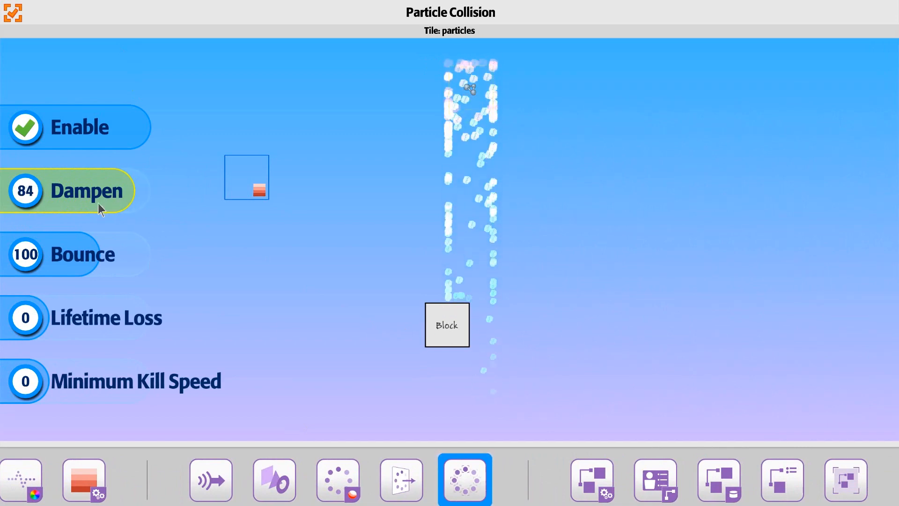
drag(97, 203, 90, 207)
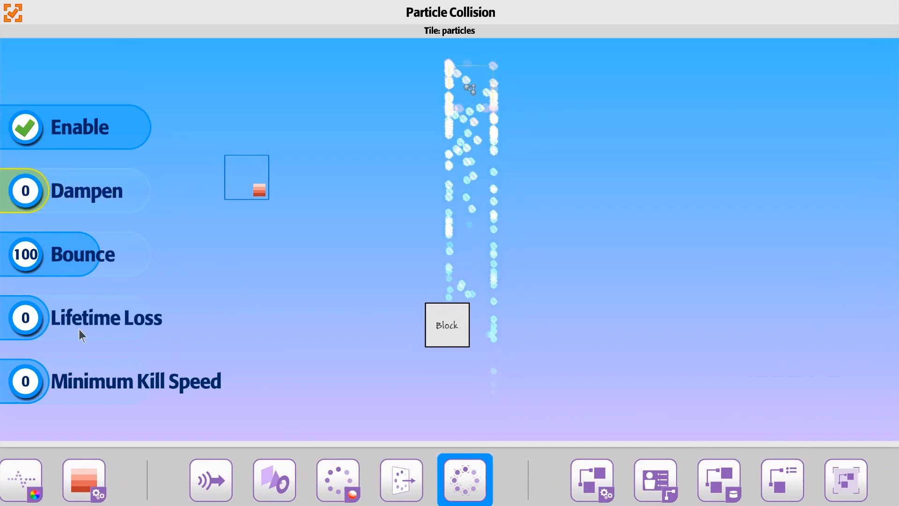
Try out Lifetime Loss and a Minimum Kill Speed of 28, and return both to 0
drag(45, 334, 65, 335)
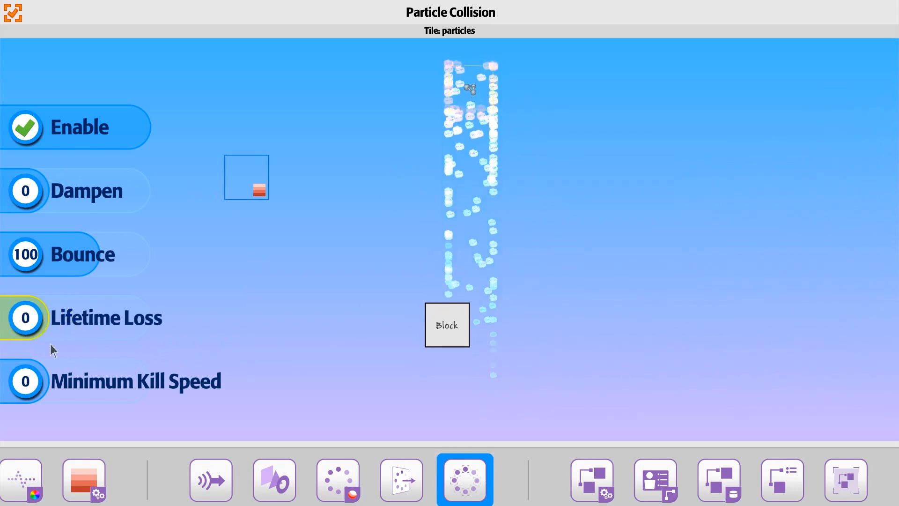
drag(29, 394, 109, 394)
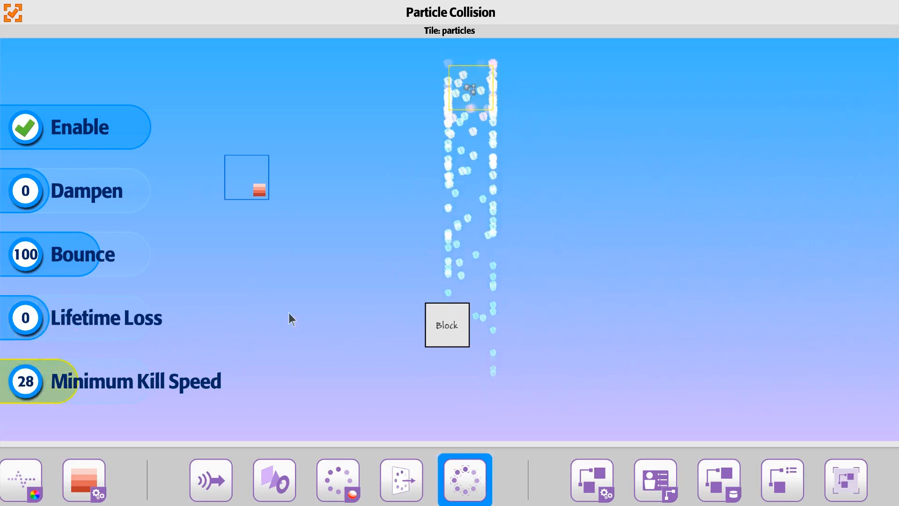
drag(330, 257, 327, 243)
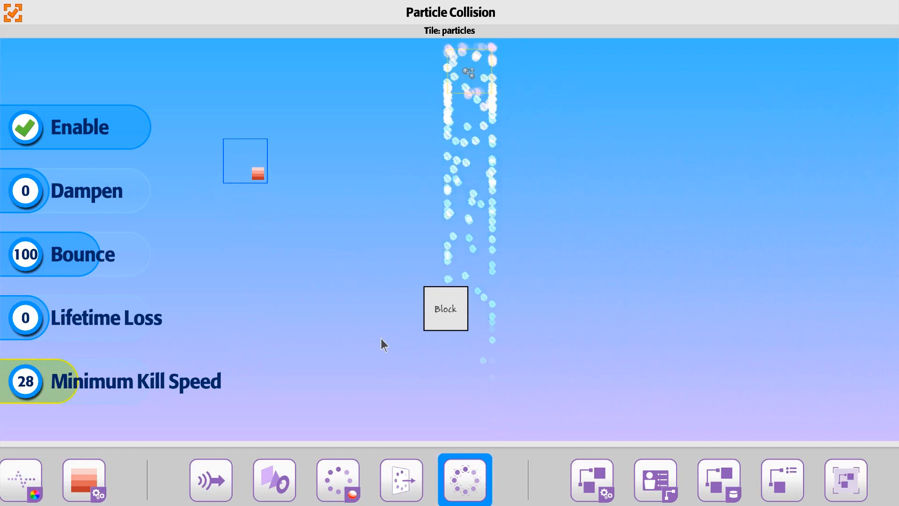
drag(27, 404, 30, 386)
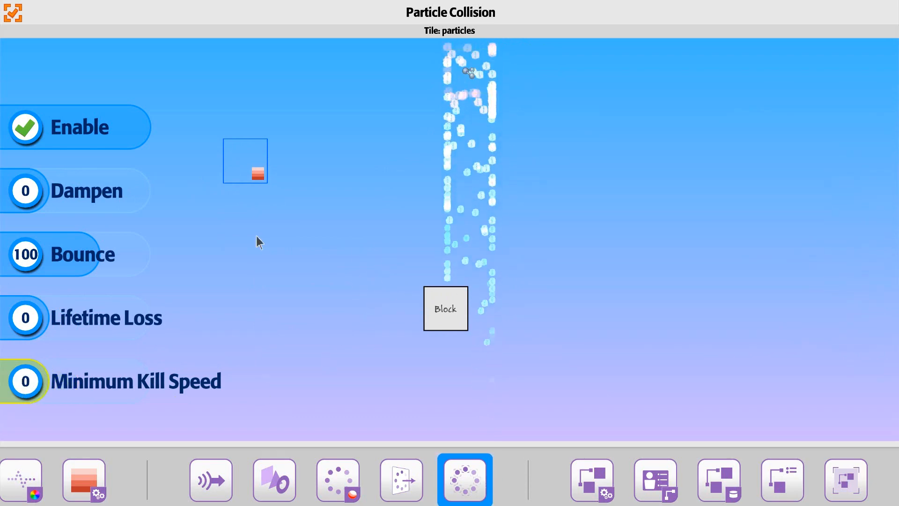
Set the particle collision's Dampen to 72 and Bounce to 89, and close the tile settings
drag(58, 216, 96, 221)
drag(78, 257, 69, 267)
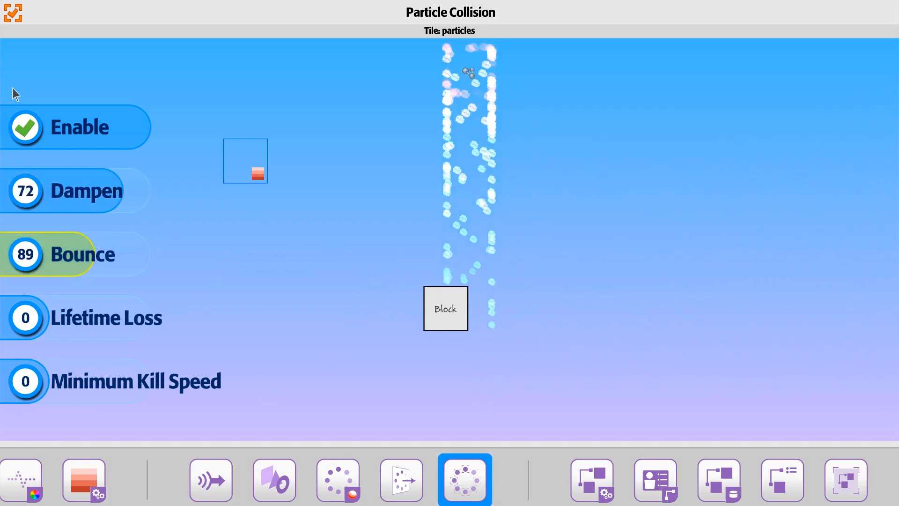
click(15, 15)
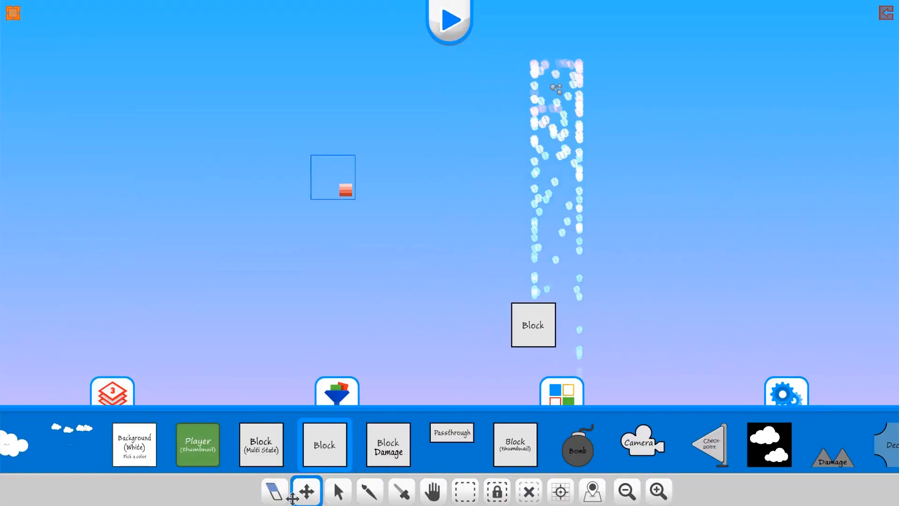
Move the block up close beneath the emitter, toward the right side of the particle stream
drag(550, 328, 578, 182)
scroll(570, 172, up, 2)
scroll(570, 172, up, 2)
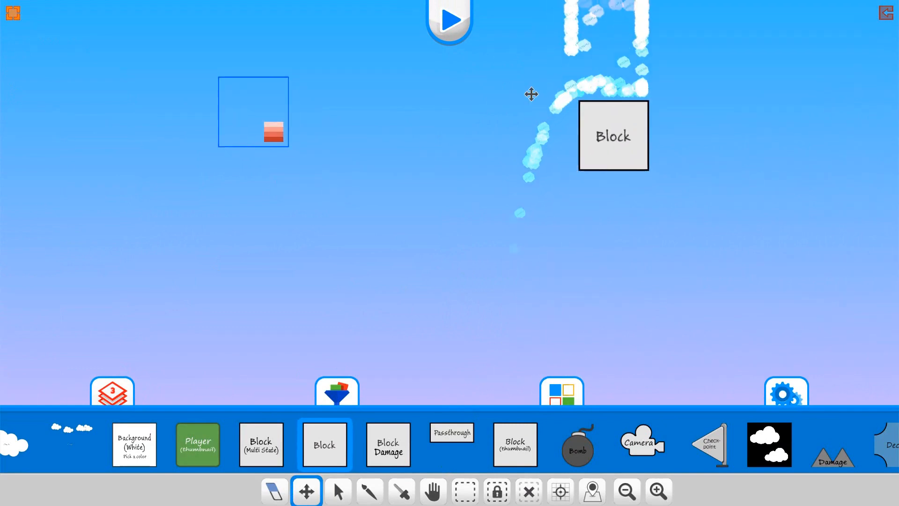
middle_drag(530, 95, 429, 228)
drag(545, 272, 520, 248)
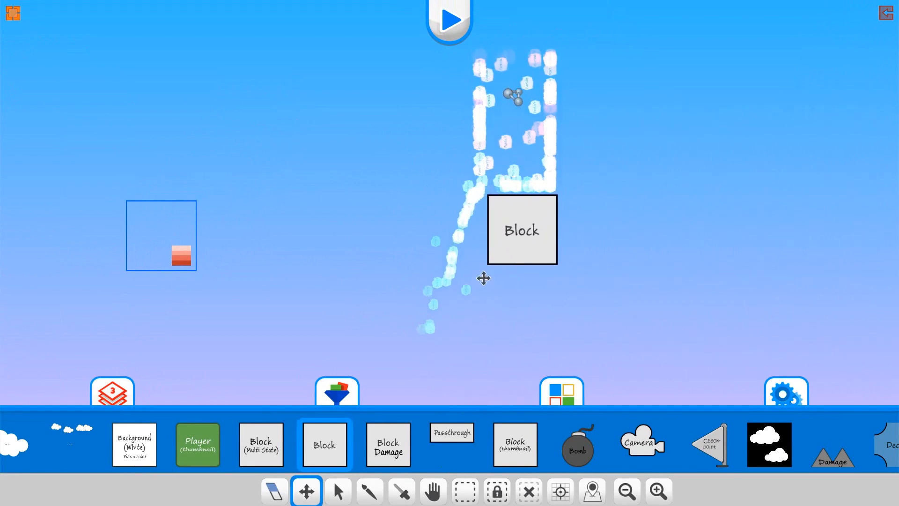
Rotate the block about 30 degrees counterclockwise beneath the emitter so the particles run off both of its sides
click(536, 239)
drag(556, 262, 548, 193)
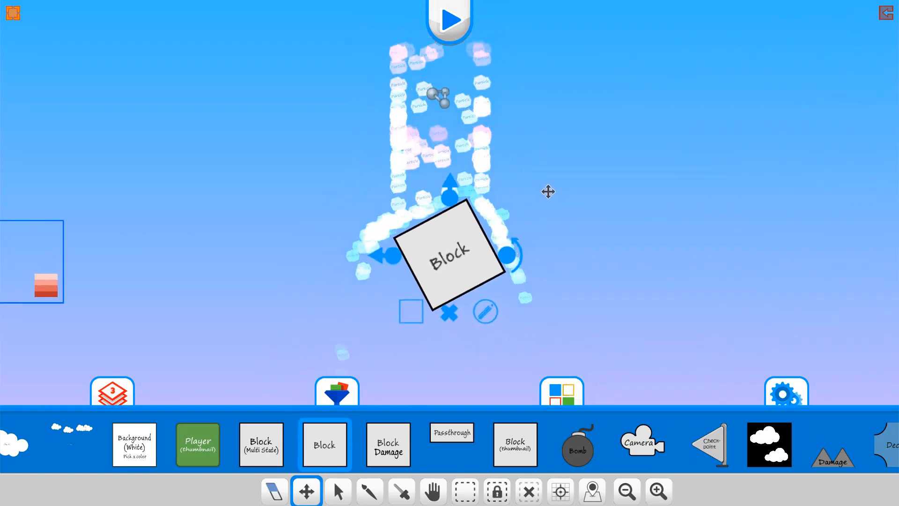
drag(263, 220, 327, 175)
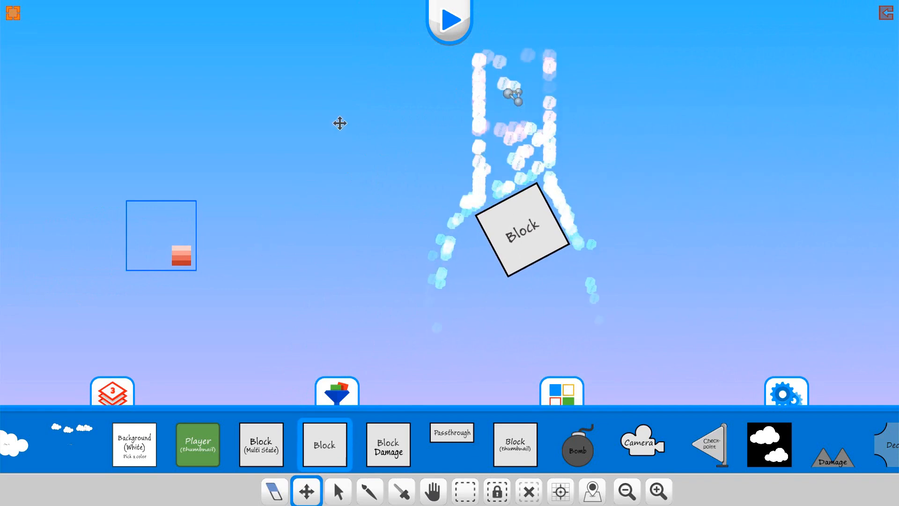
drag(340, 123, 303, 164)
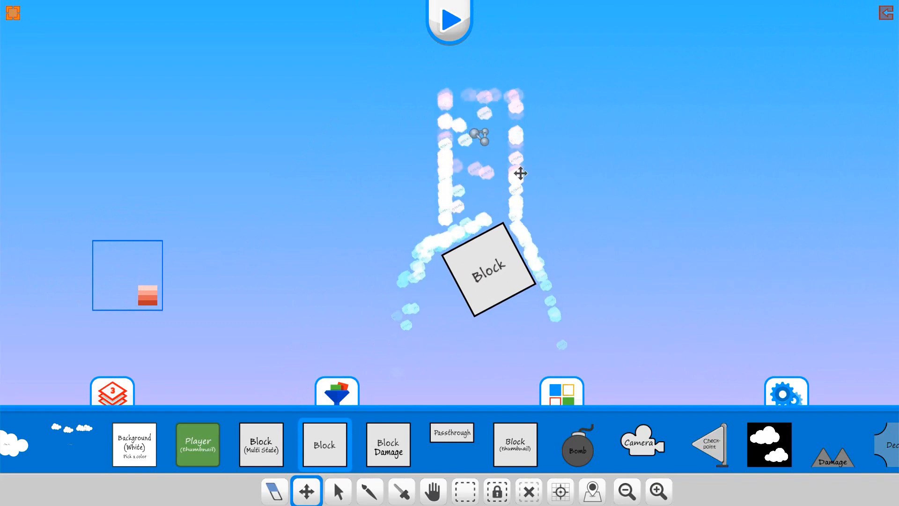